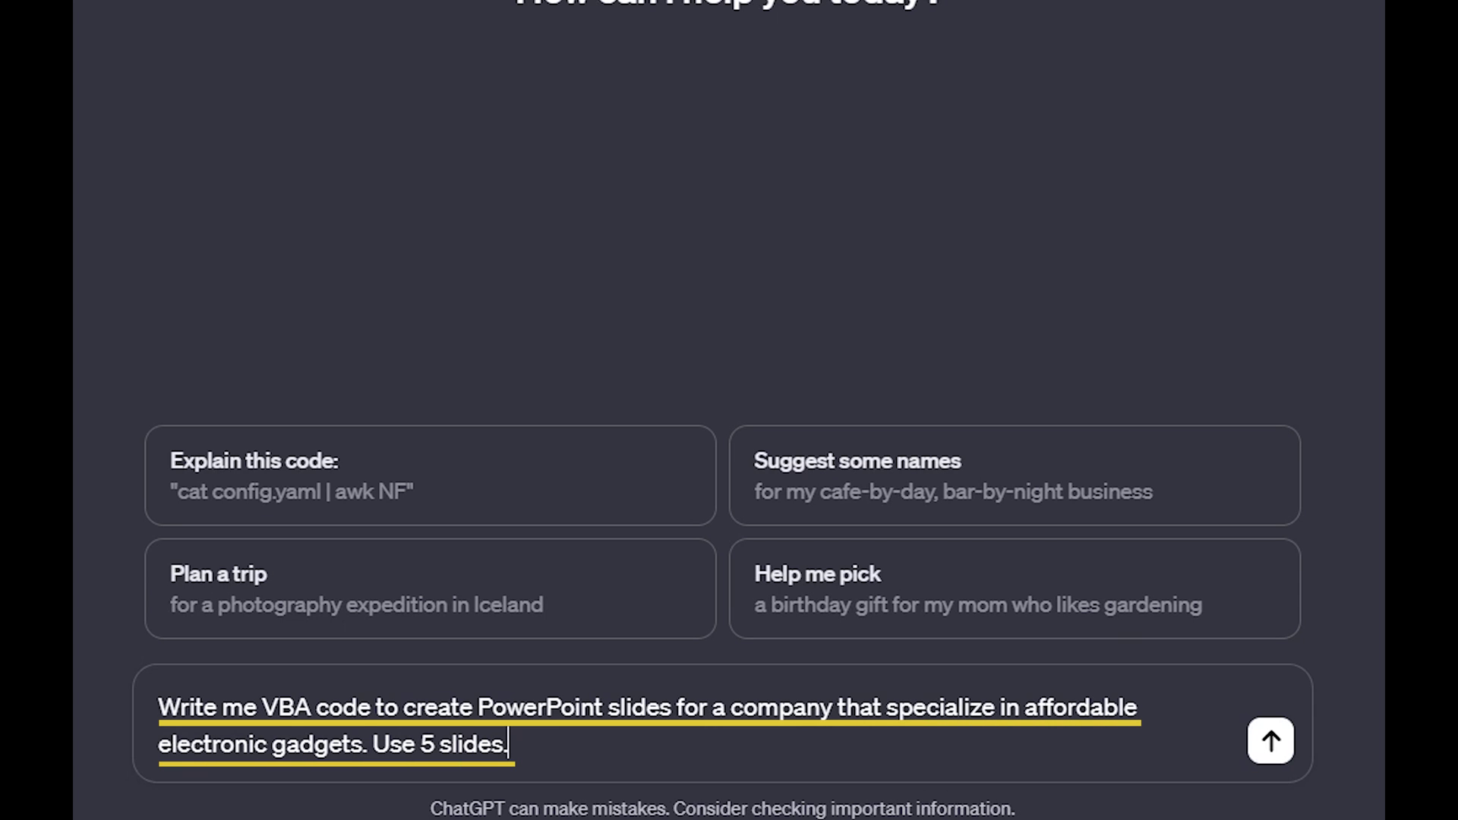
Send ChatGPT the request for VBA code that builds five gadget-company slides
left_click(1270, 743)
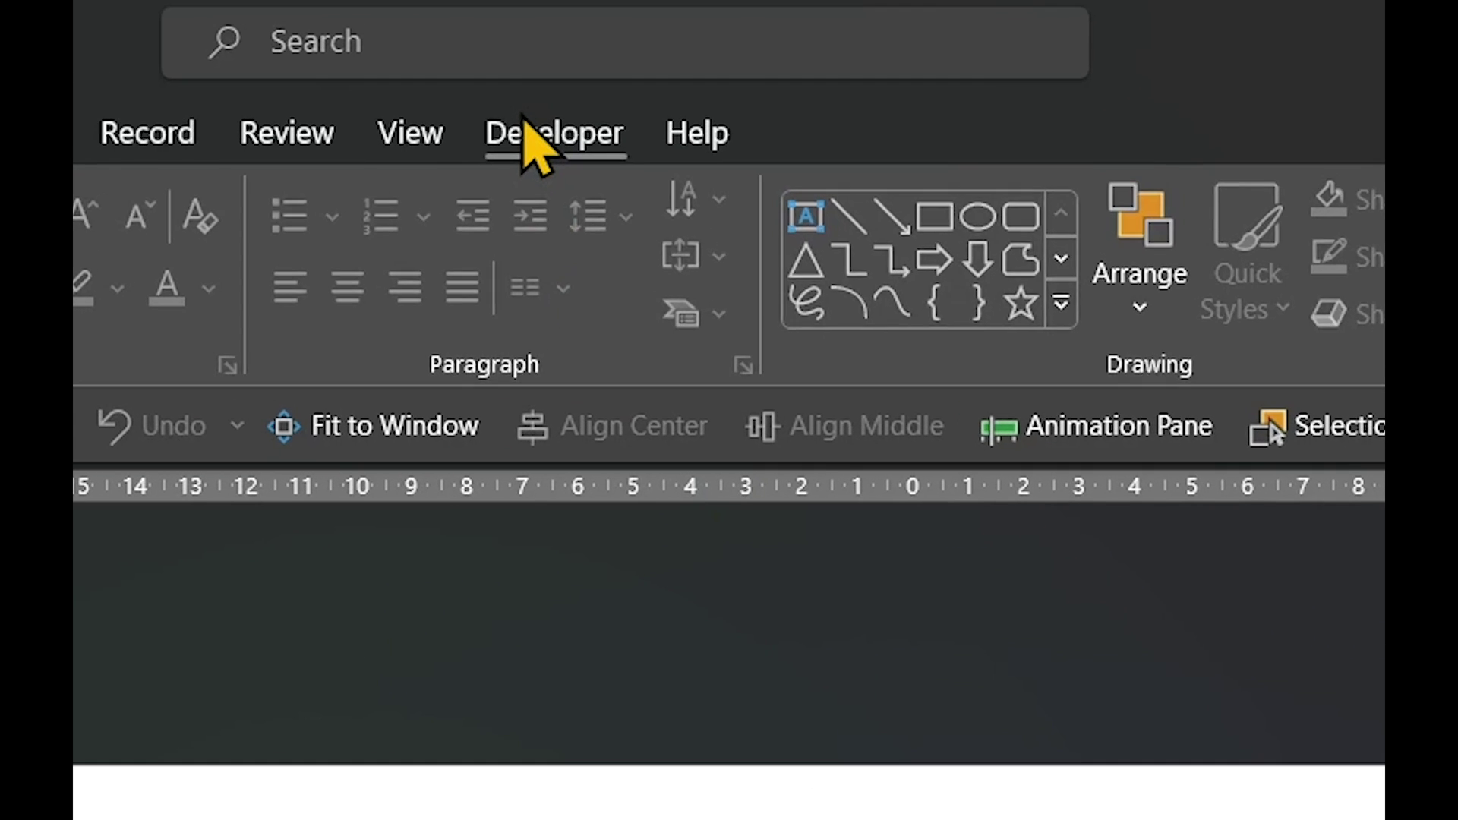
Paste the copied VBA code into a new module in PowerPoint's Visual Basic editor
left_click(525, 132)
left_click(137, 257)
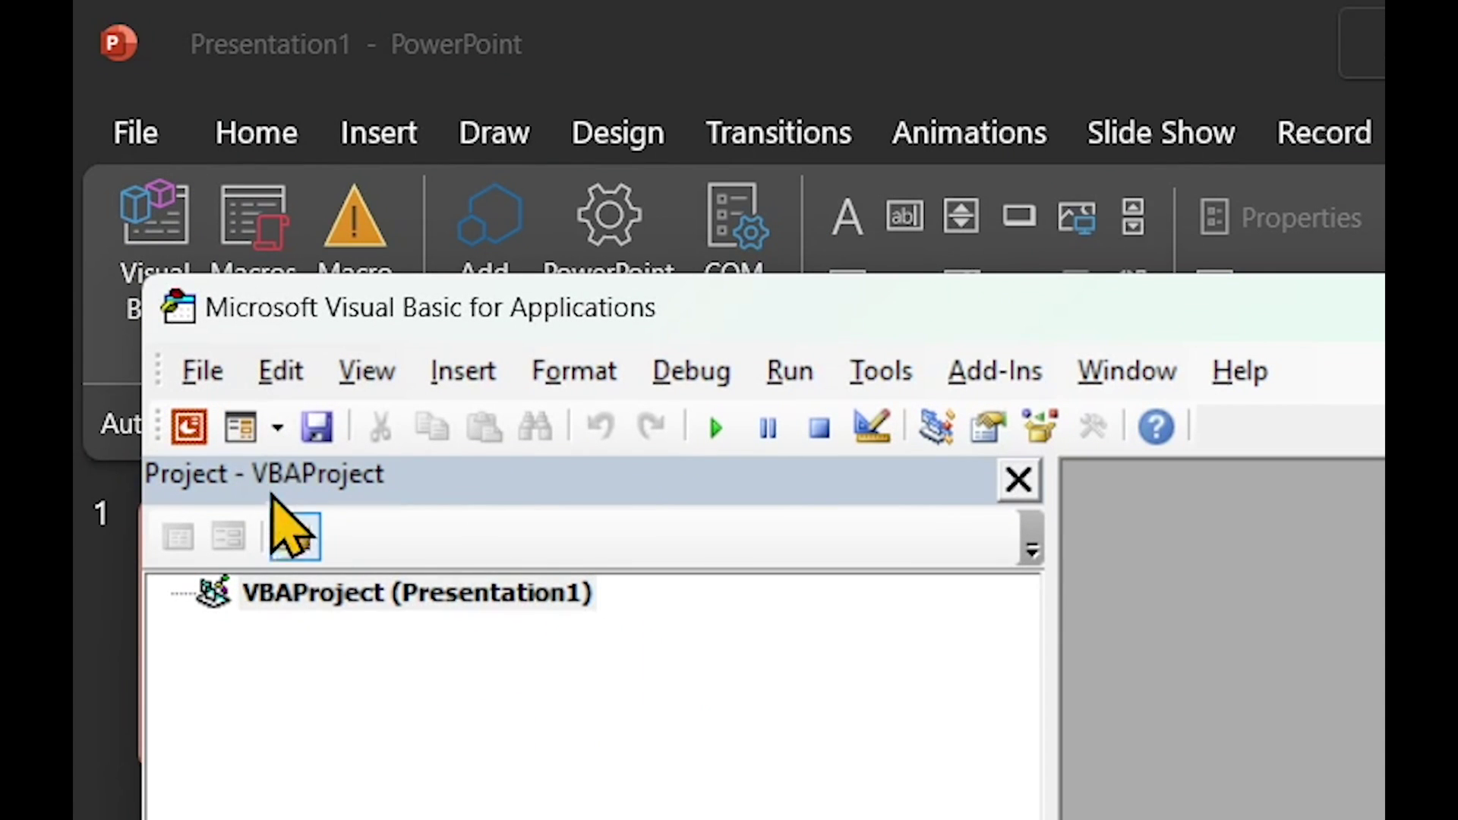
left_click(277, 426)
left_click(331, 530)
right_click(625, 430)
left_click(685, 501)
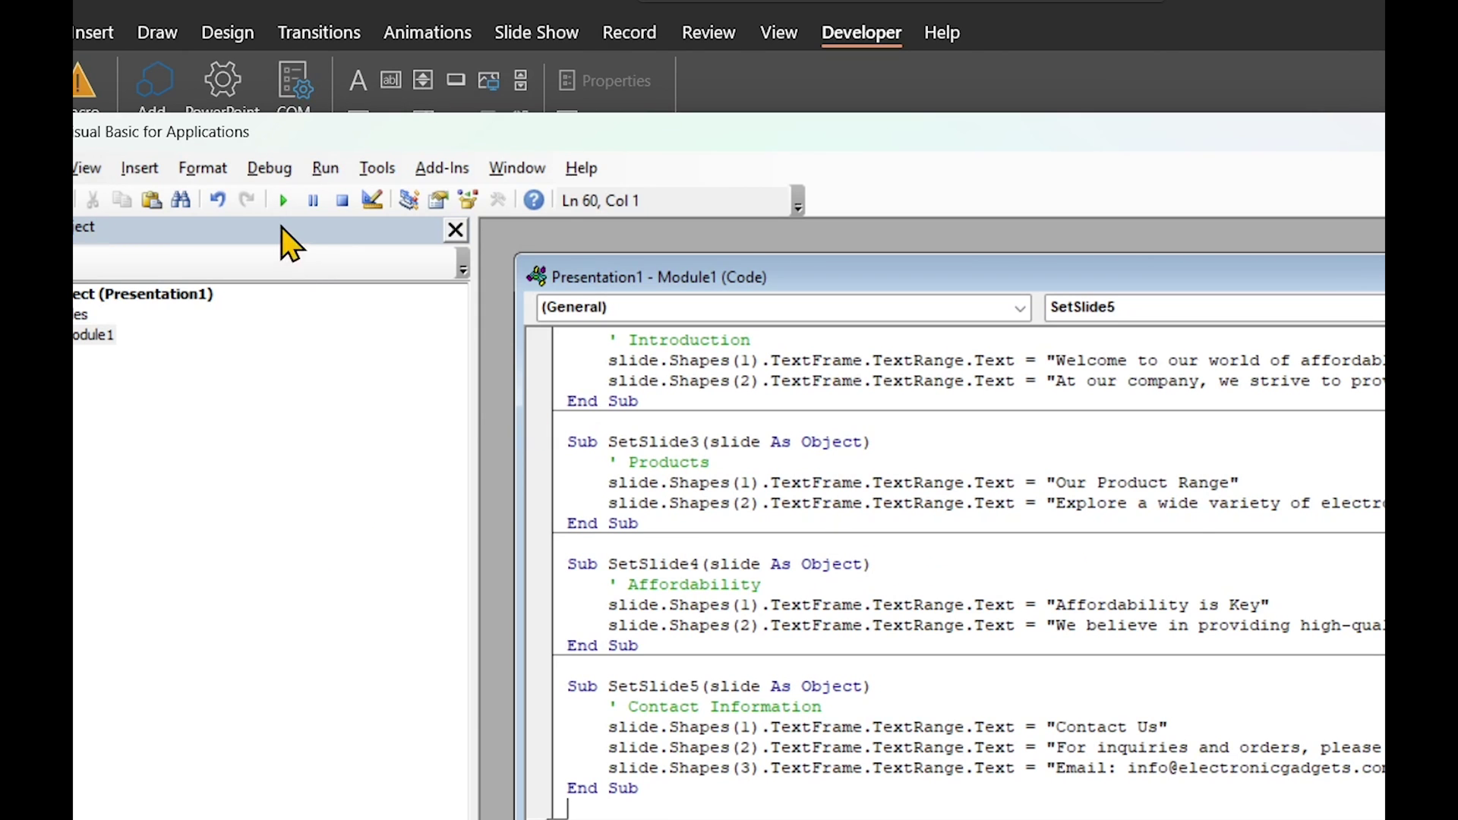
Run the CreateElectronicGadgetsSlides macro, which stops with a shape-index run-time error
left_click(283, 200)
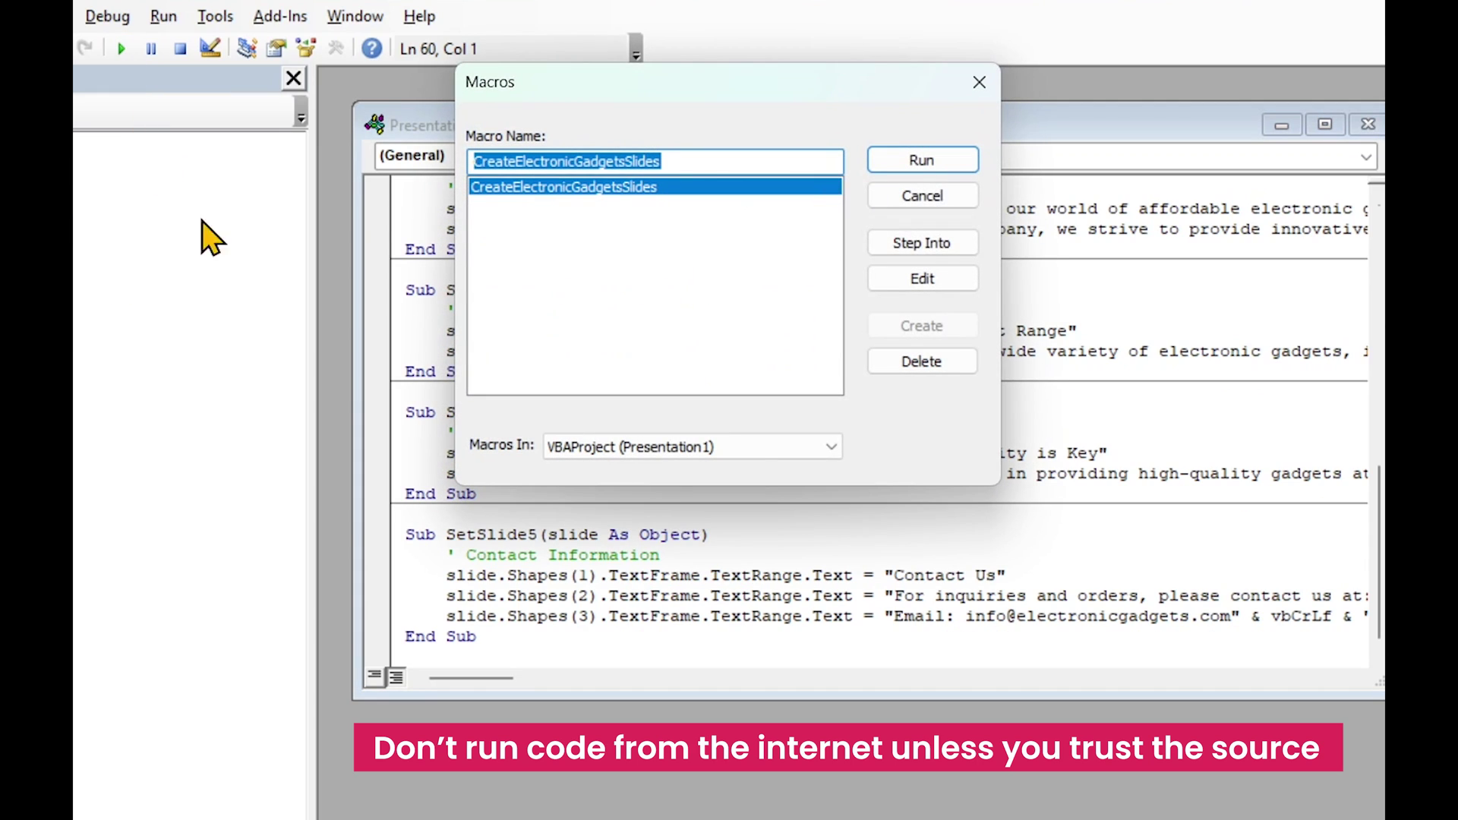
left_click(926, 163)
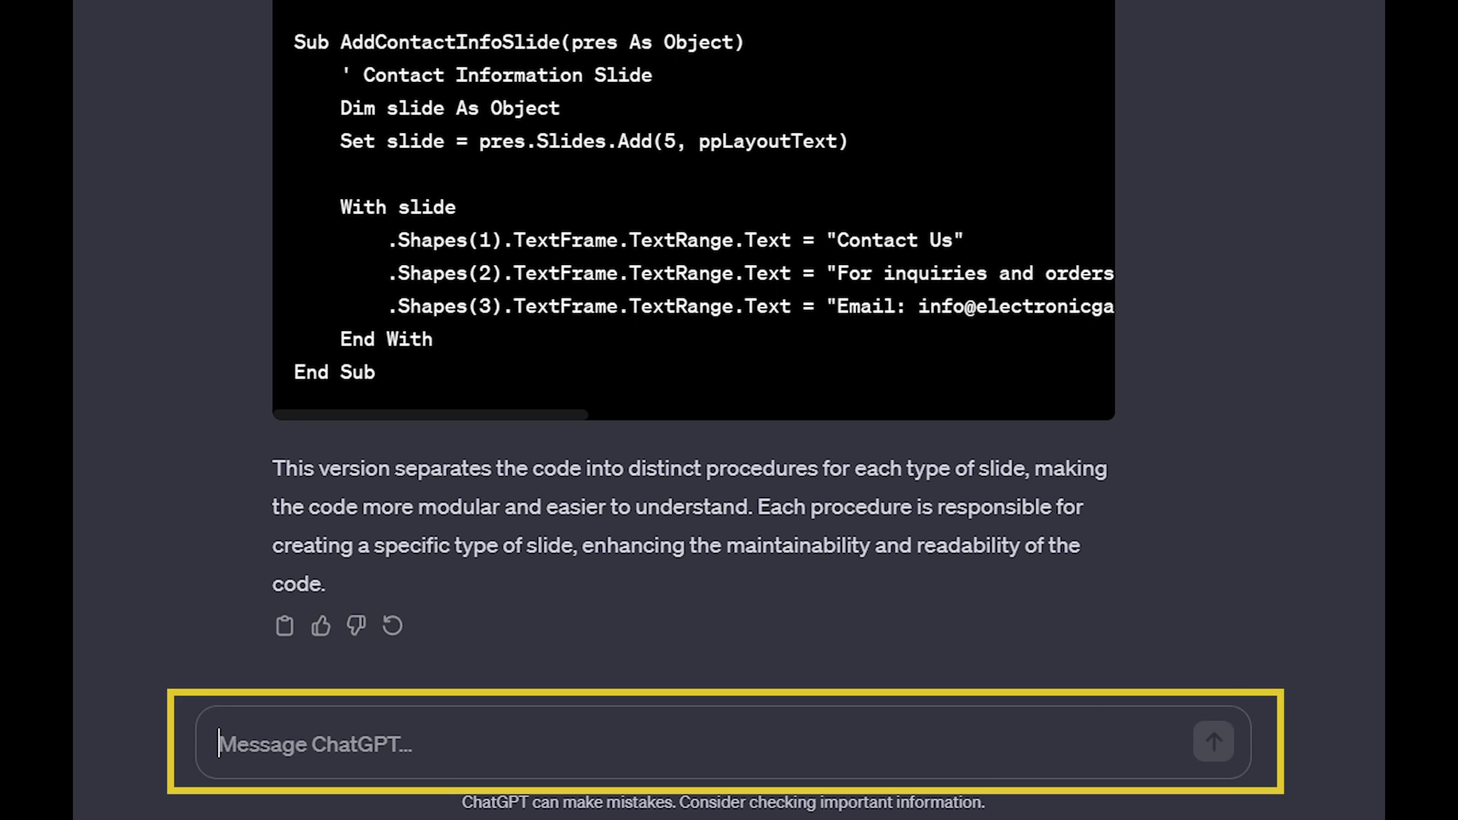
type("Act as an expert VBA programmer, and generate new VBA code for the presentation.")
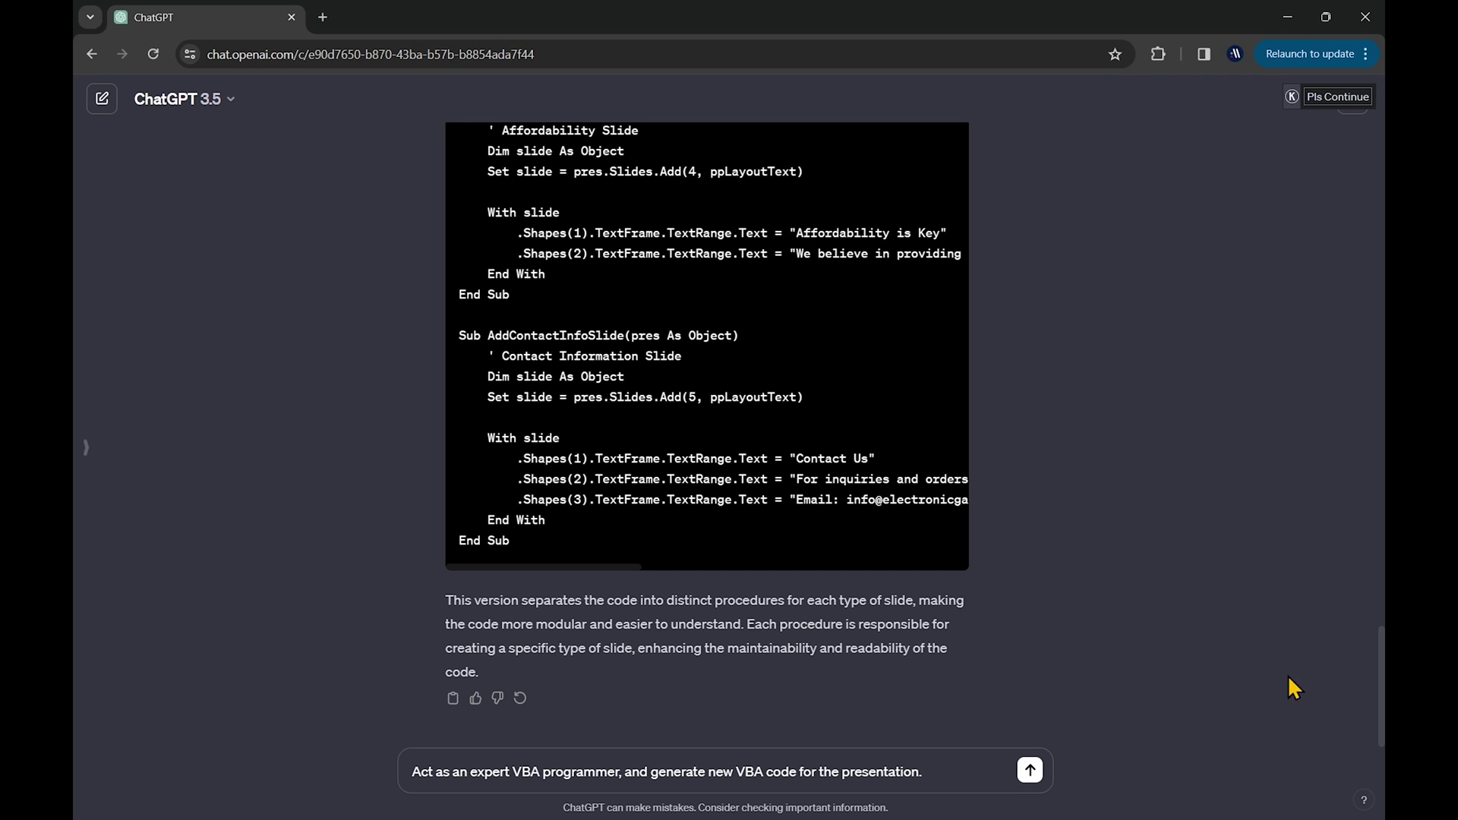
Send ChatGPT the expert-VBA-programmer prompt asking for new presentation code
left_click(1029, 772)
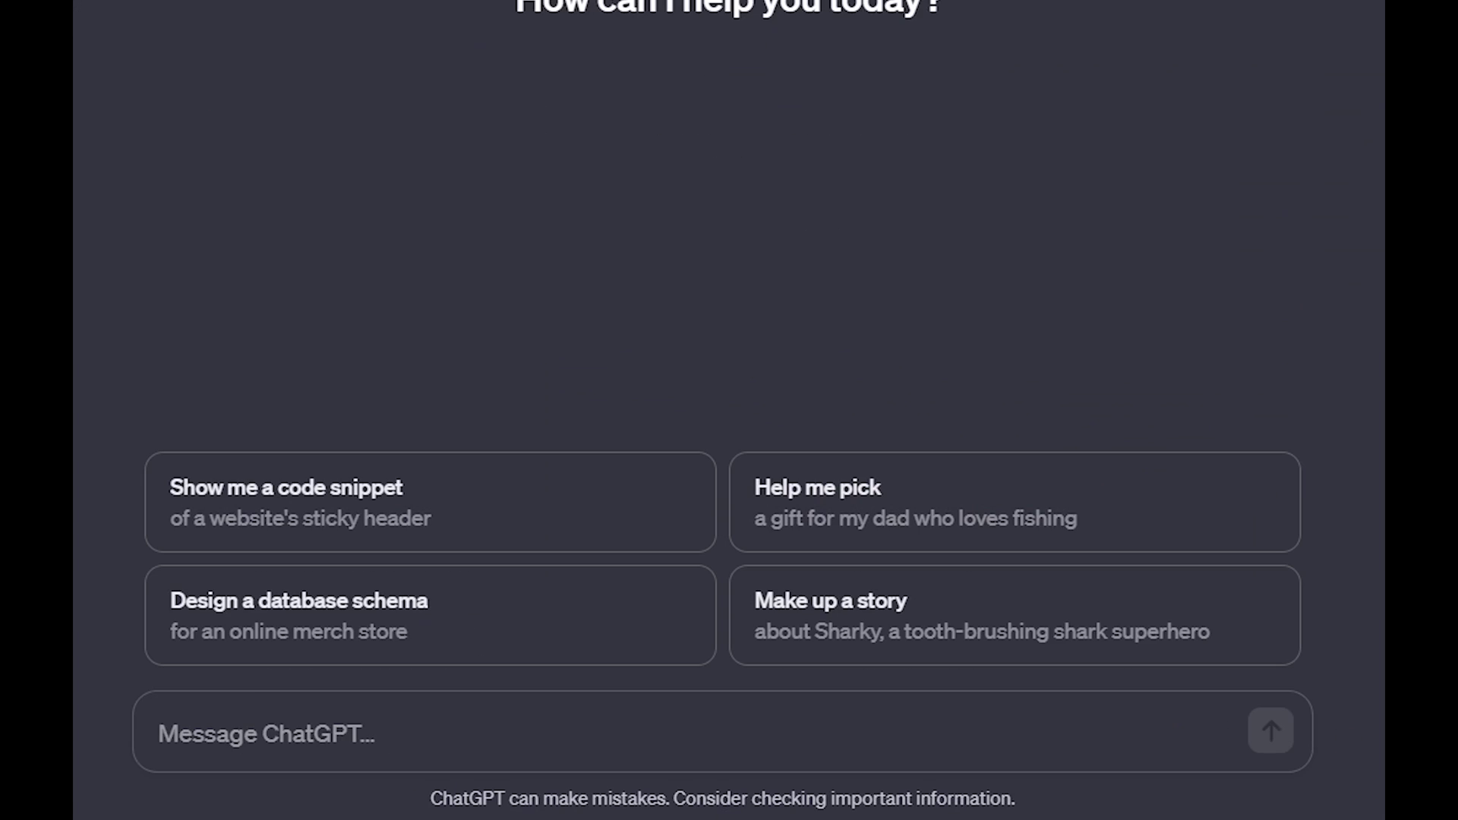
type("Write me VBA code to create PowerPoint presentation for a company that specialize in affordable electronic gadgets. Use maximum of 5 slides.")
Send the VBA presentation prompt in a fresh chat and copy the generated code
key("Return")
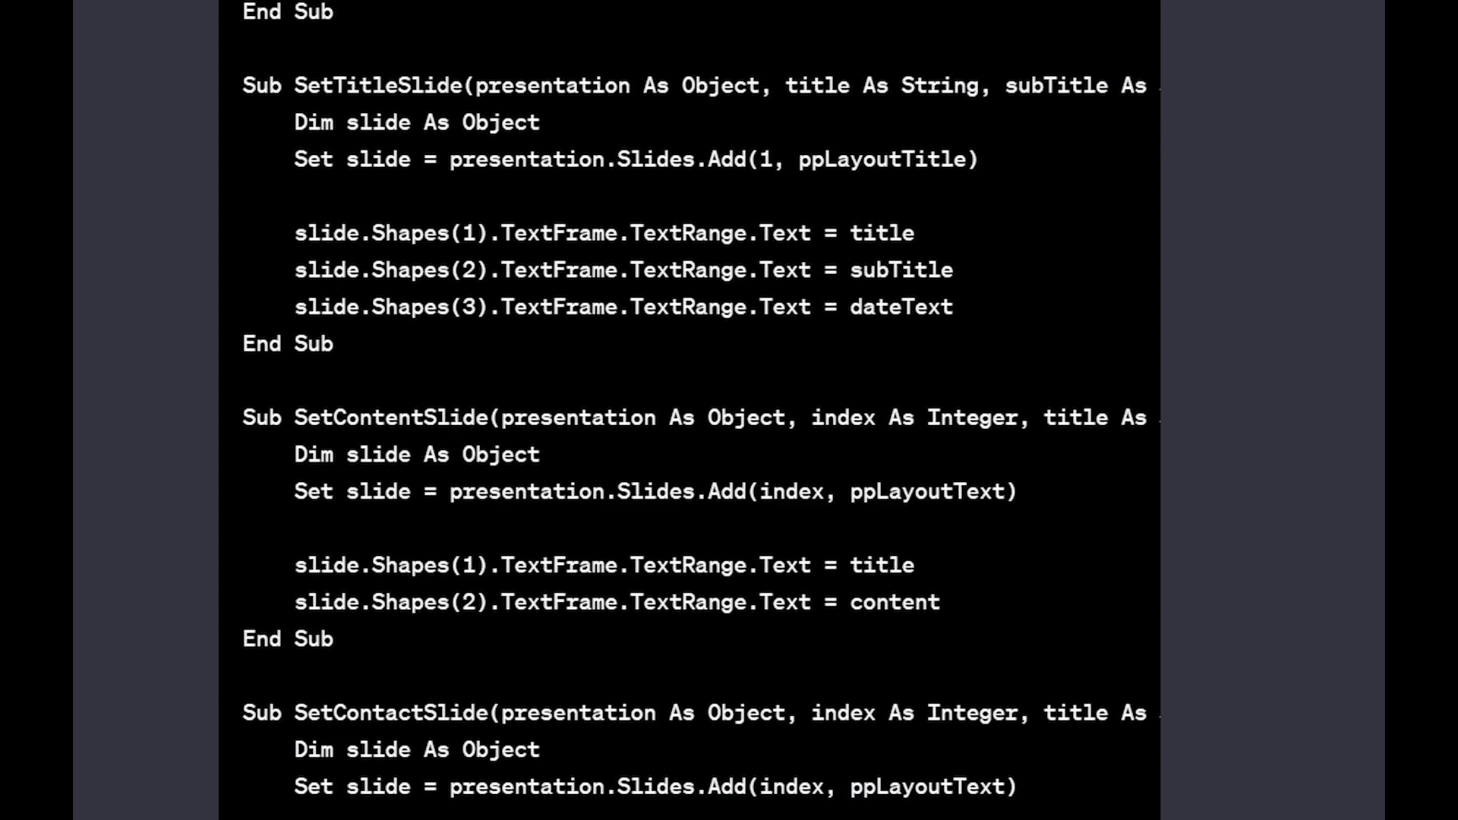
left_click(1092, 200)
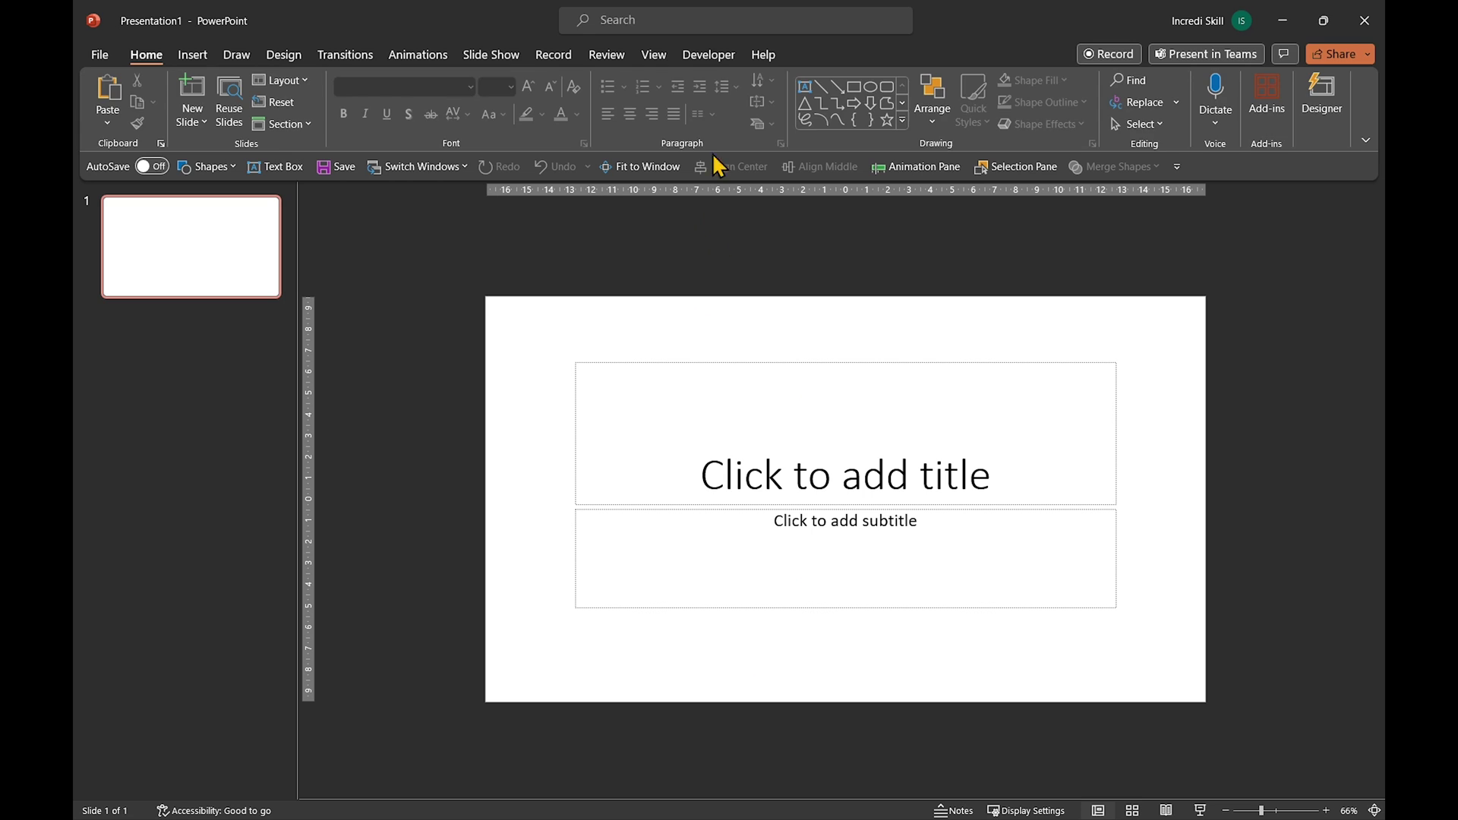
Paste the new ChatGPT code into Module1 in the Visual Basic editor
left_click(713, 54)
left_click(107, 96)
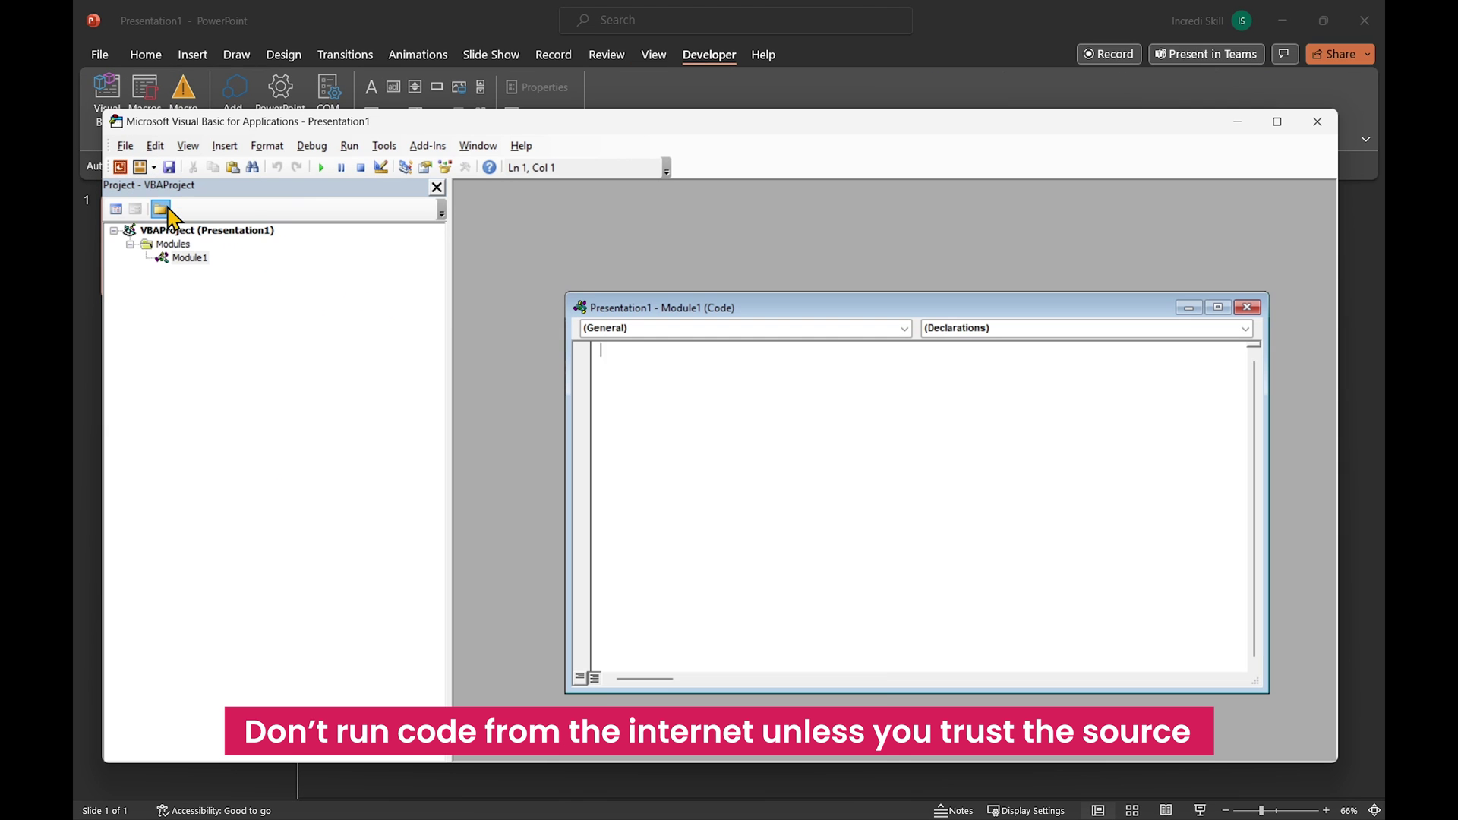
right_click(727, 448)
left_click(766, 497)
Run CreateElectronicGadgetsPresentation, which fails with a shape-index out-of-range error
left_click(320, 167)
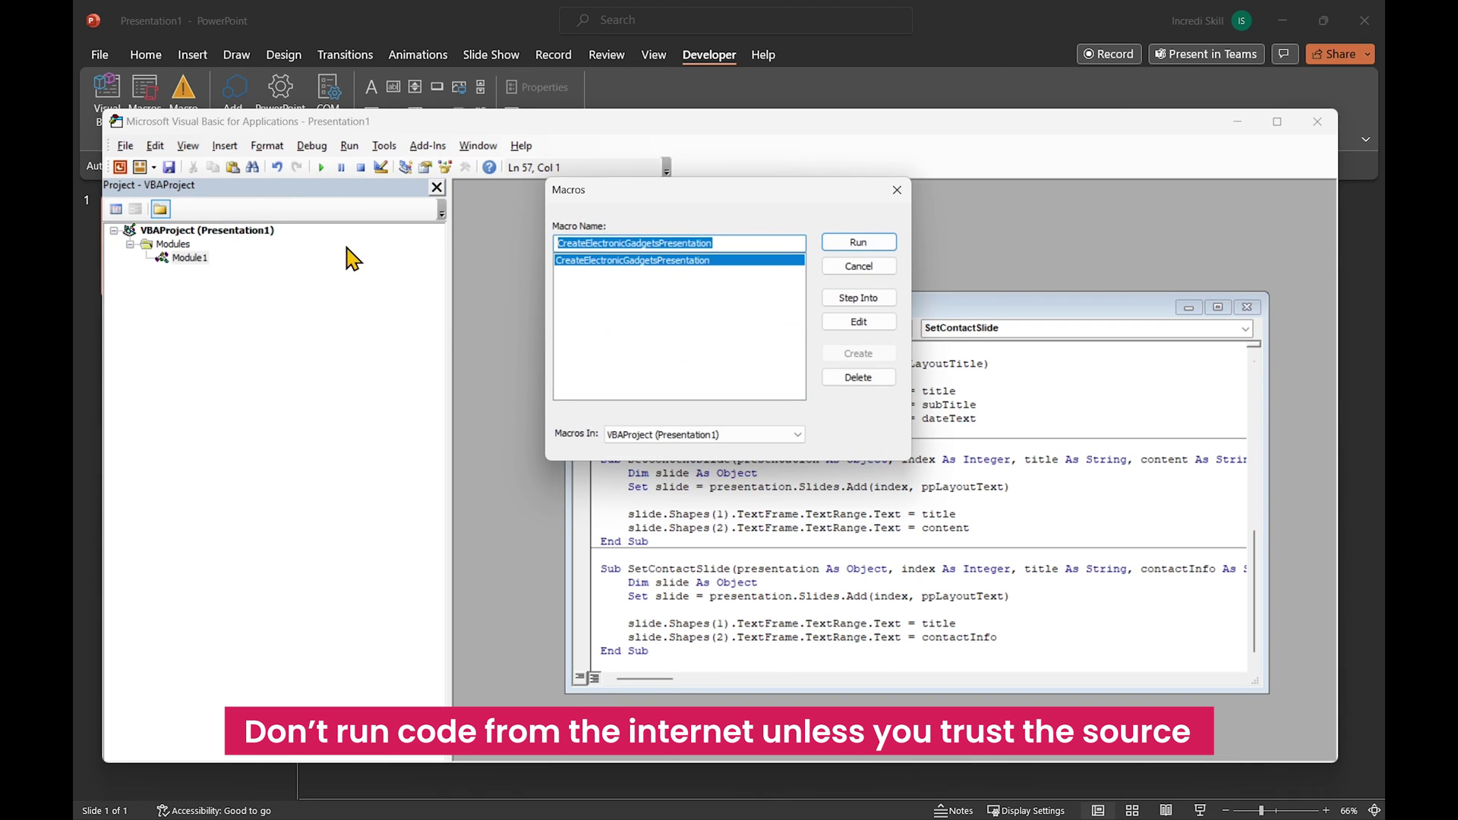
left_click(857, 243)
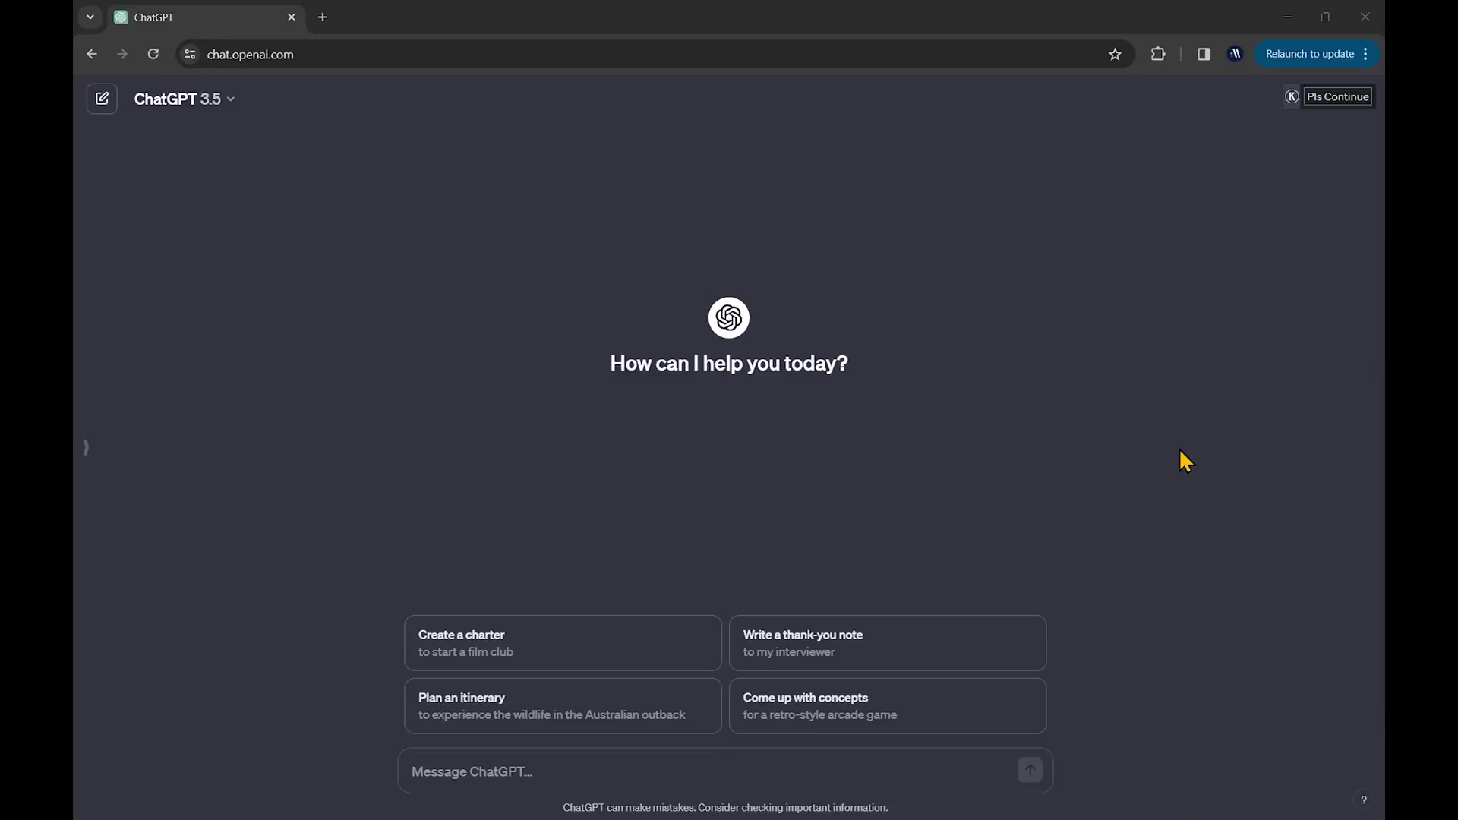
type("Write me VBA code to create PowerPoint presentation for a company that specialize in affordable electronic gadgets. Use maximum of 5 slides.")
Send the prompt again, paste the newest code into Module1 and run CreatePresentation successfully
key("Return")
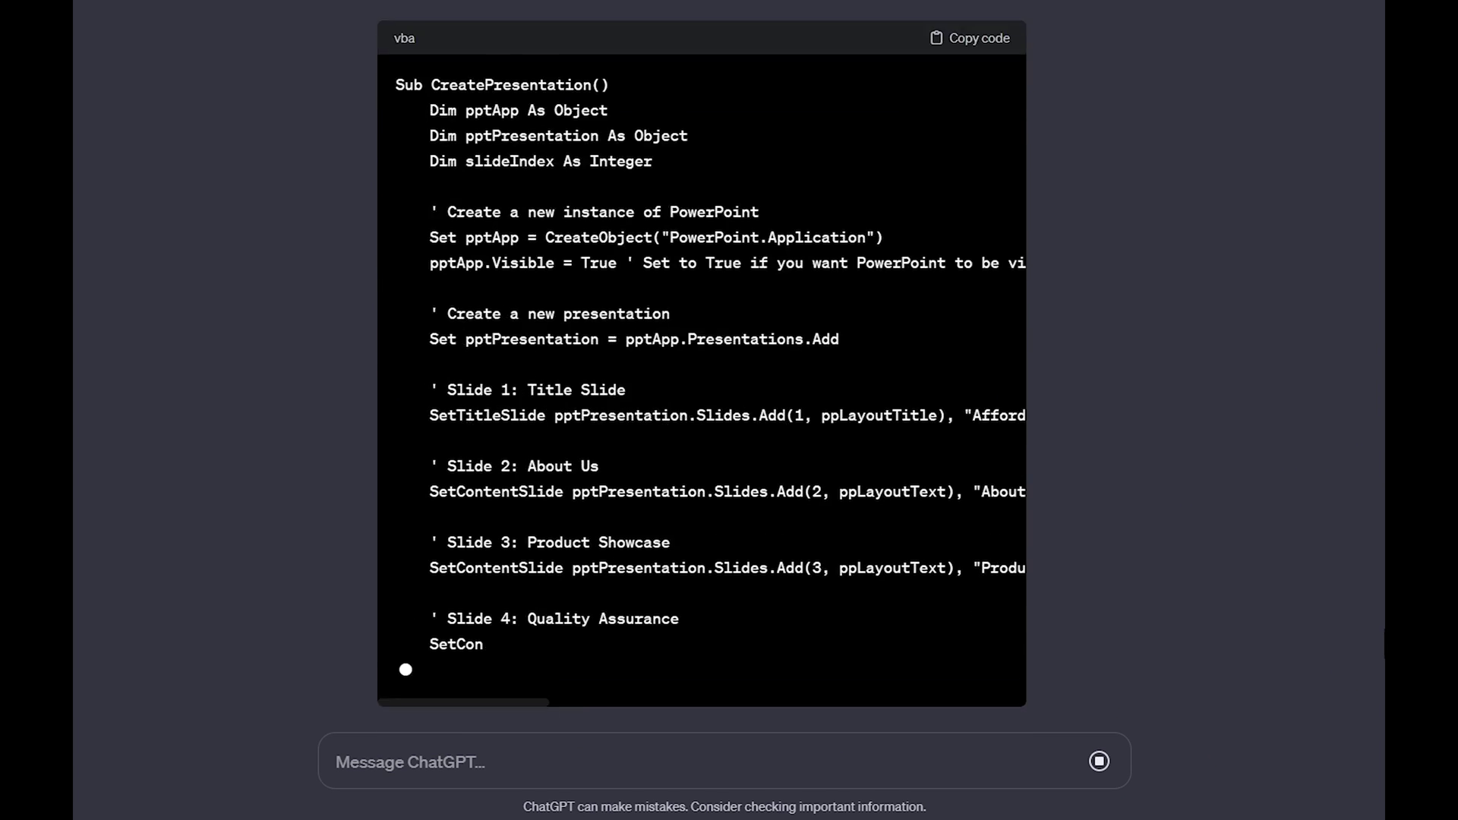
scroll(1015, 385, "up", 3)
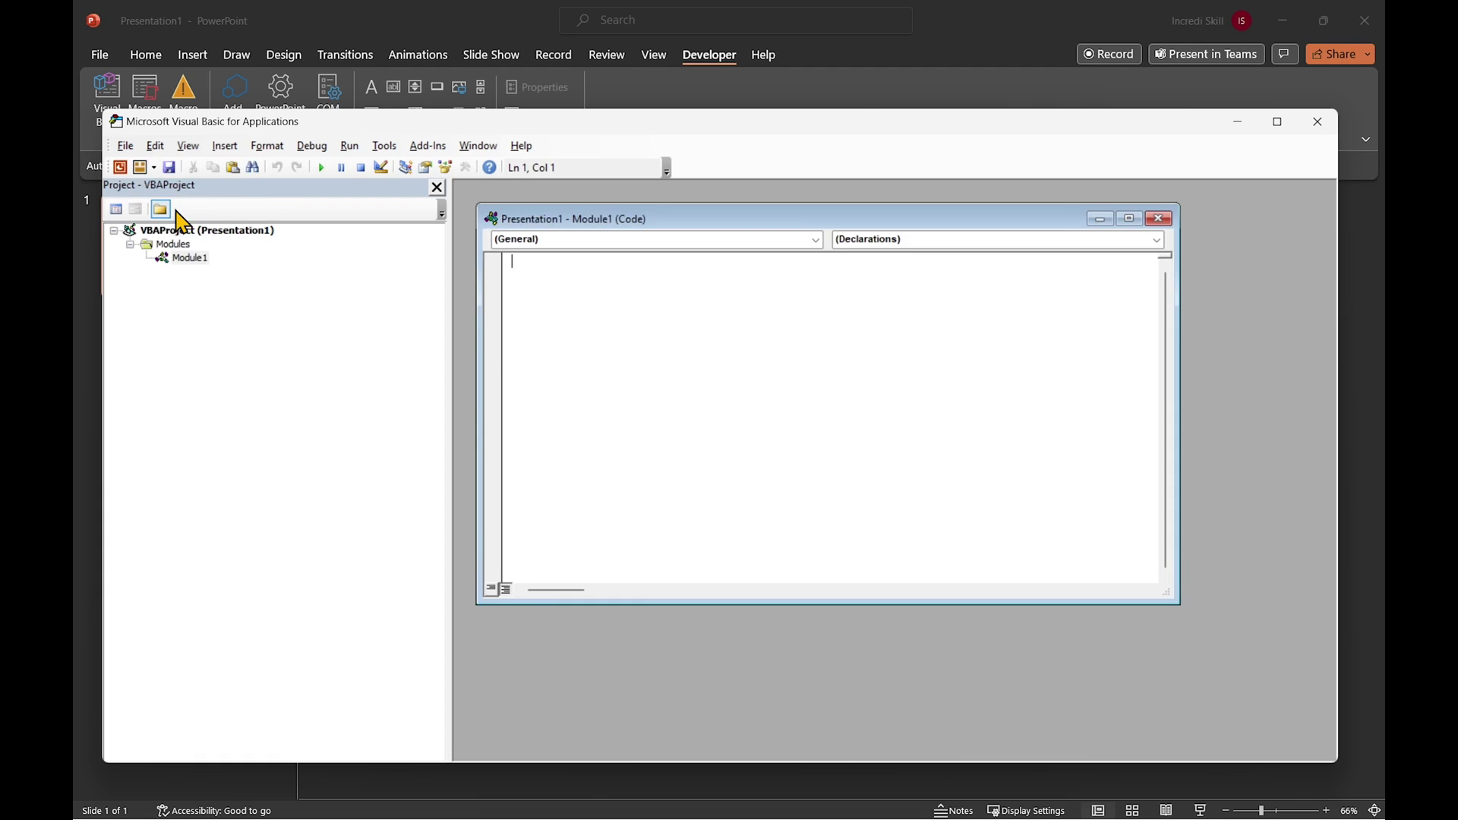
right_click(655, 323)
left_click(715, 384)
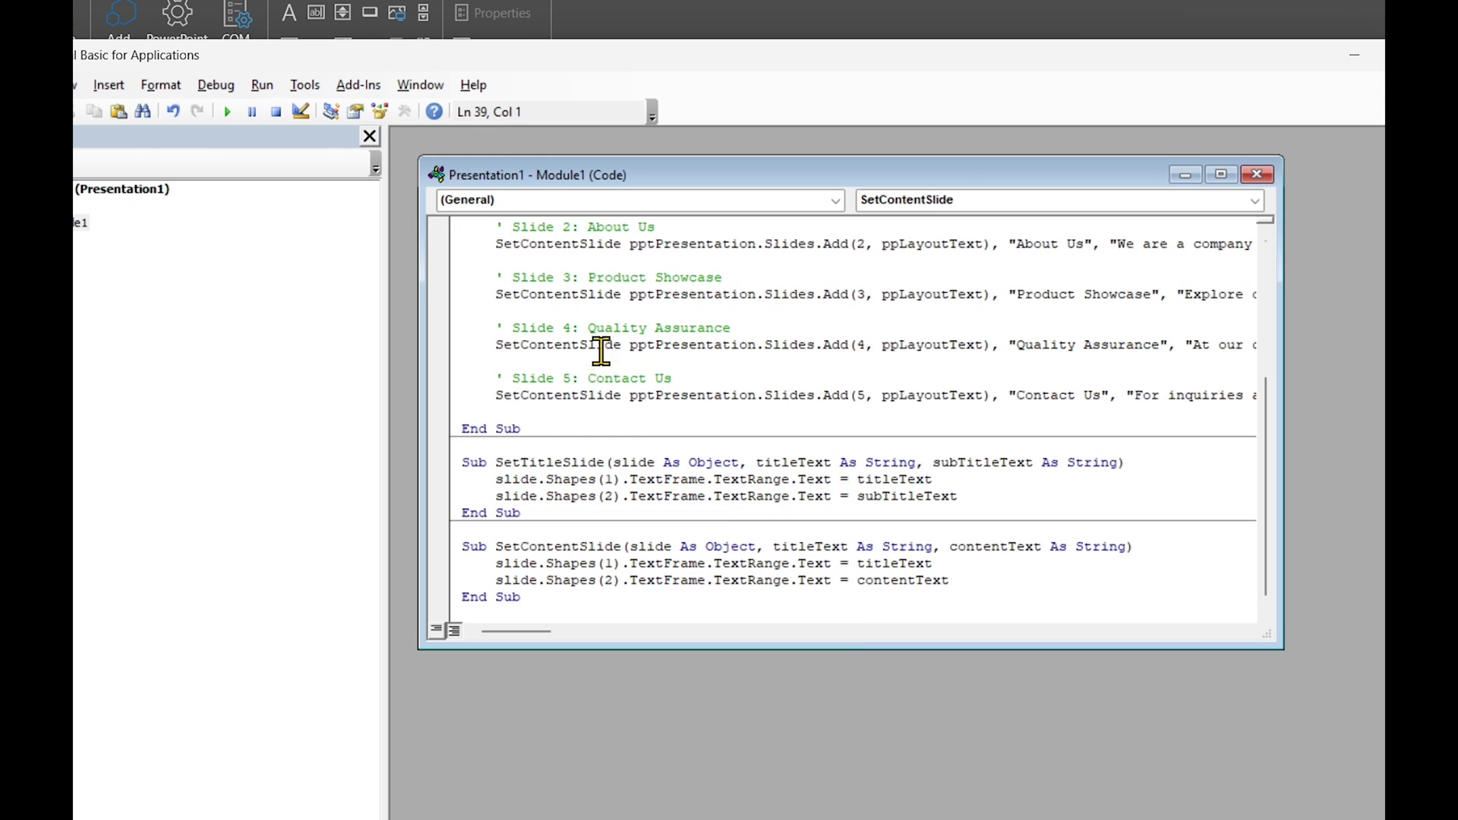
left_click(226, 113)
left_click(887, 205)
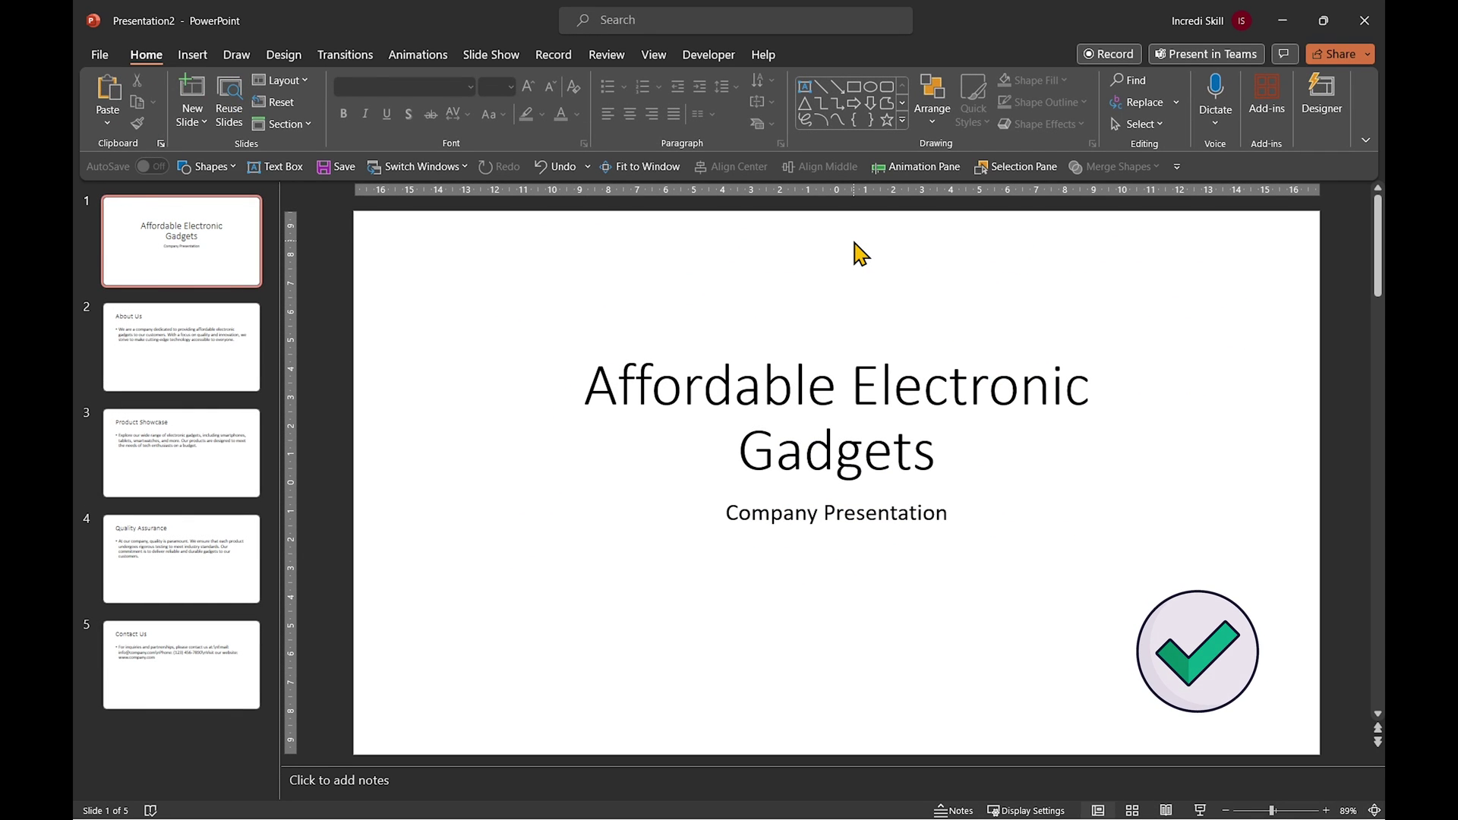
Review the About Us, Product Showcase, Quality Assurance and Contact Us slides, ending on About Us
left_click(194, 373)
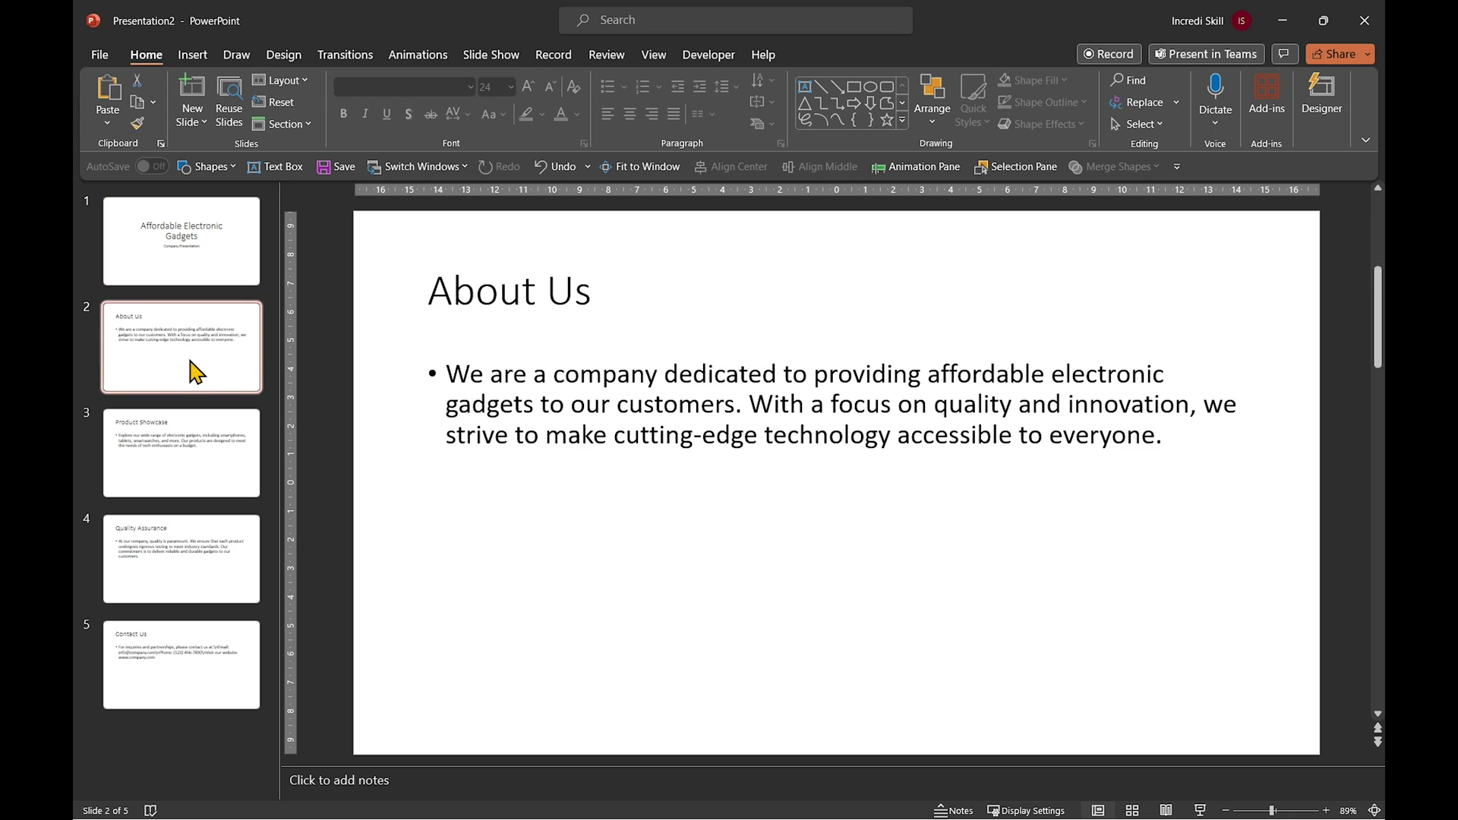
left_click(204, 474)
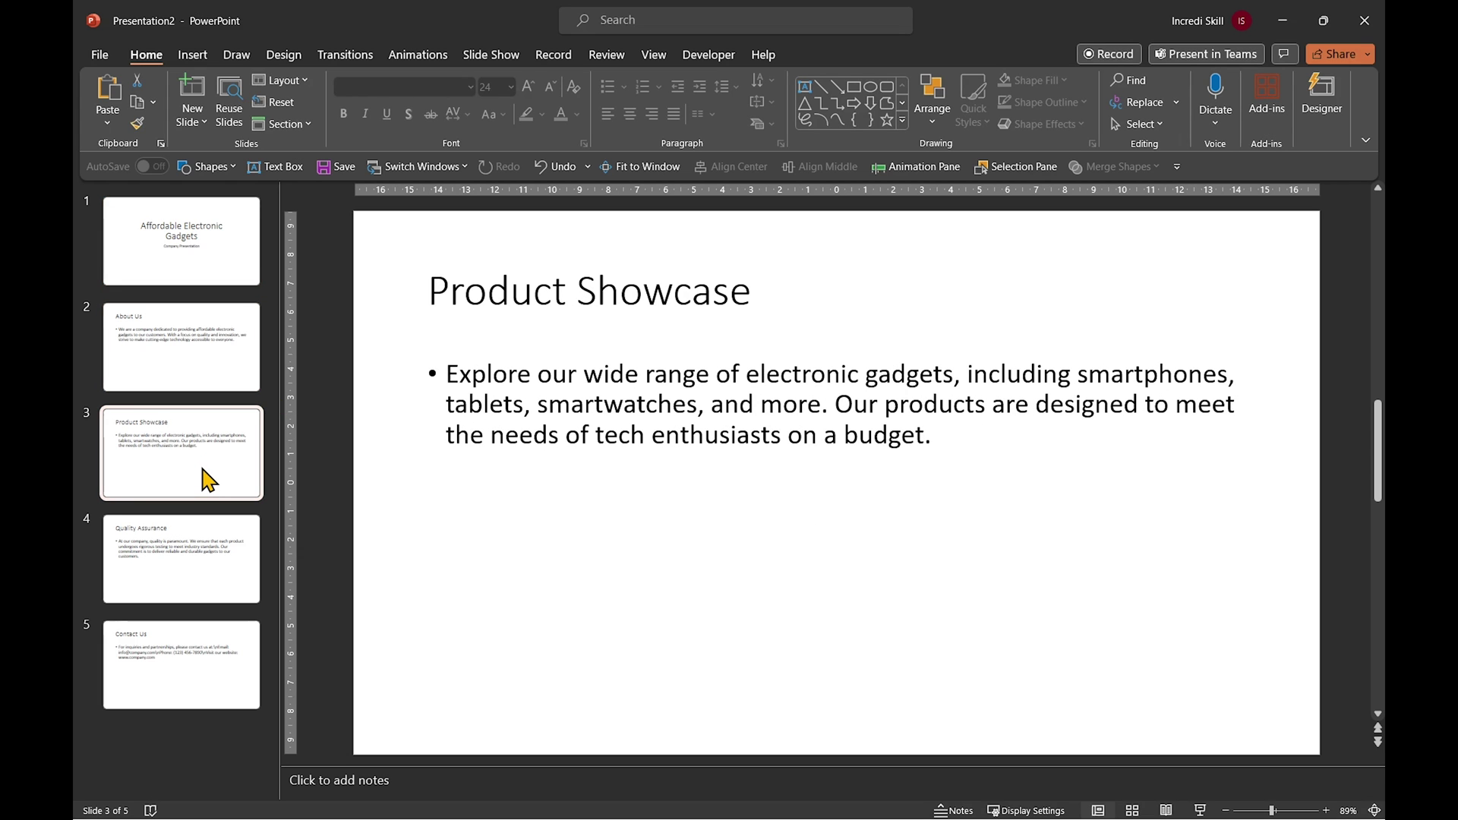
left_click(206, 592)
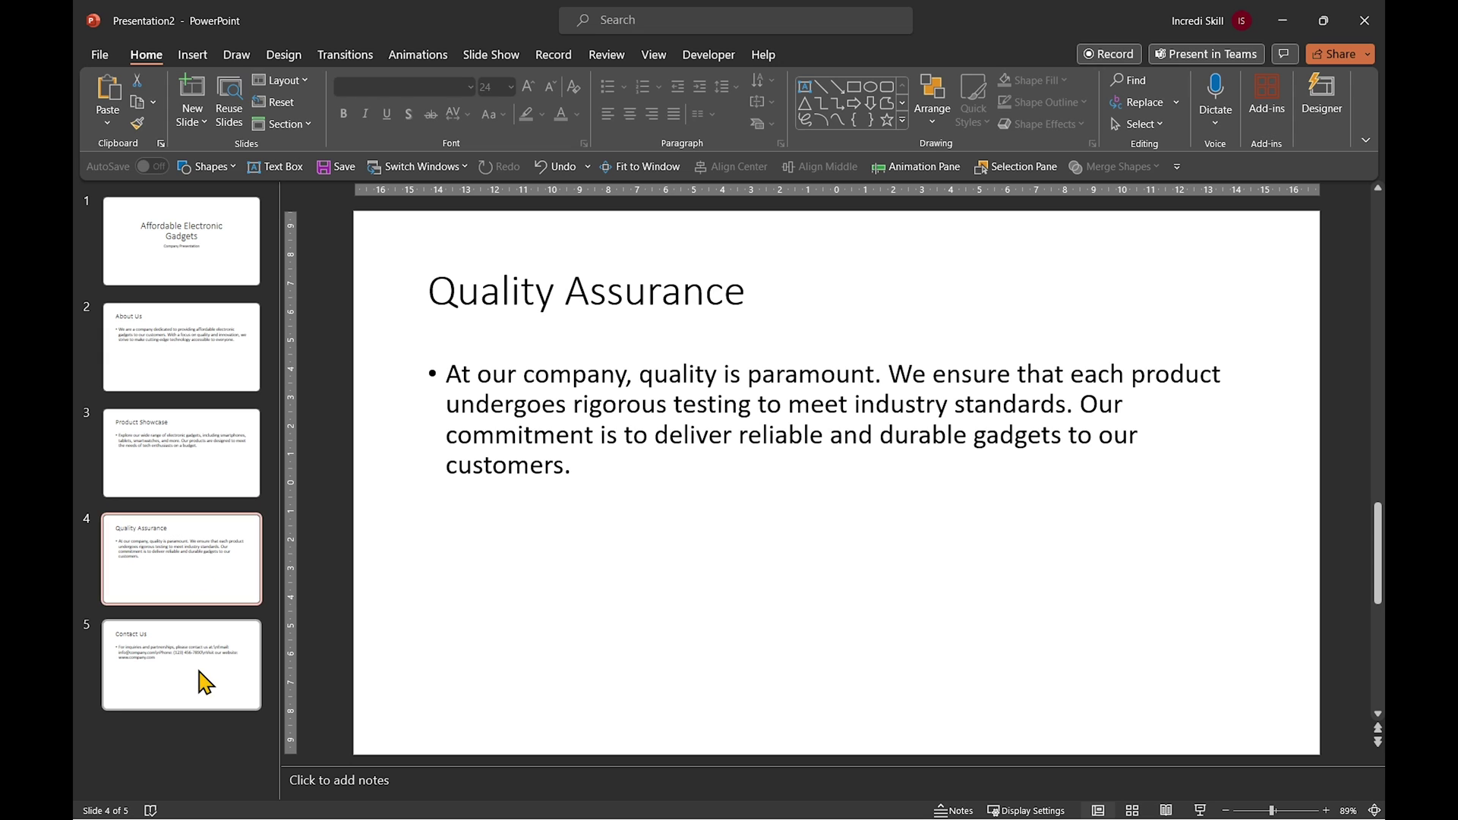
left_click(204, 682)
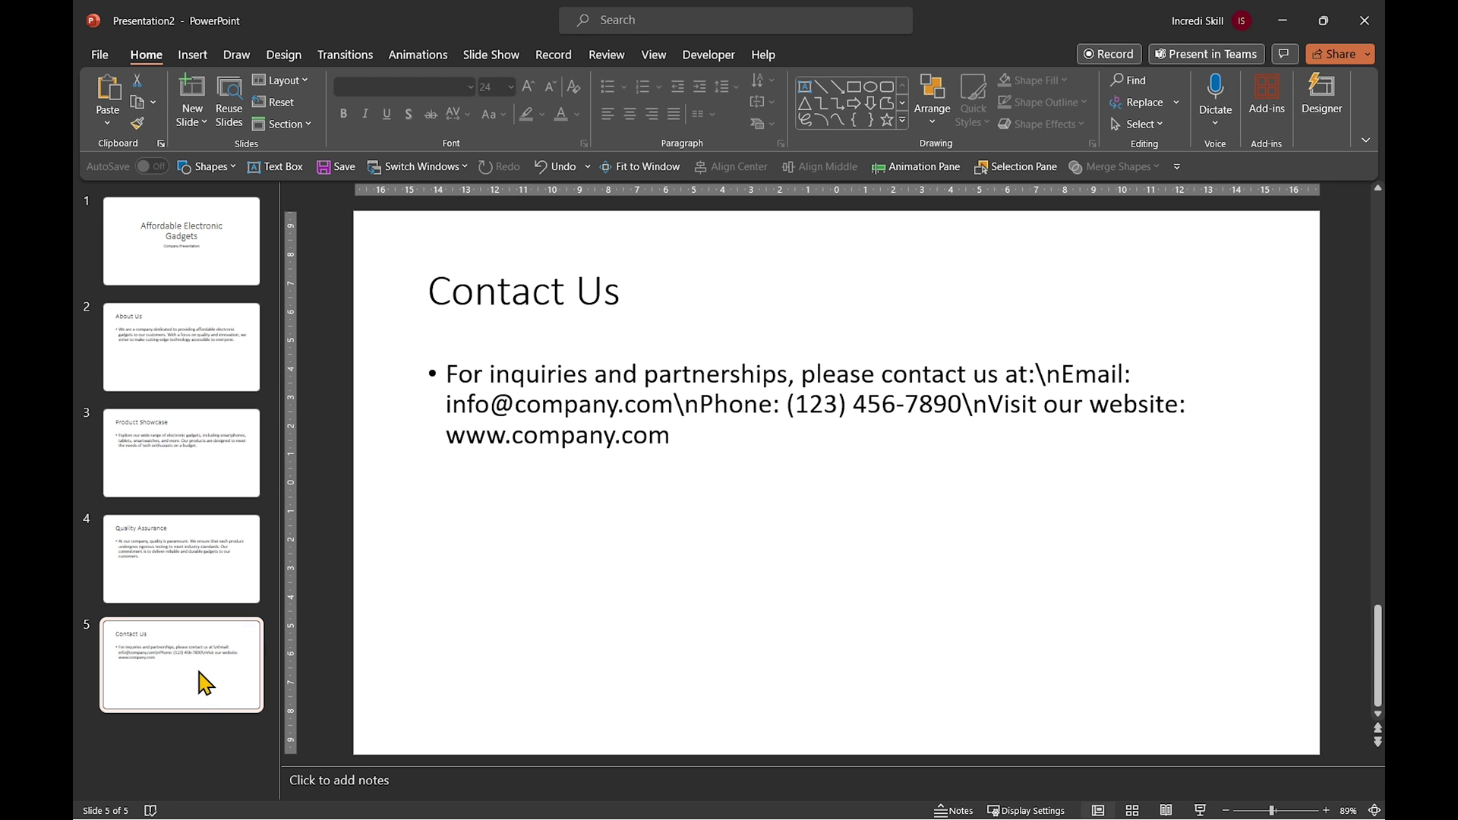
left_click(205, 583)
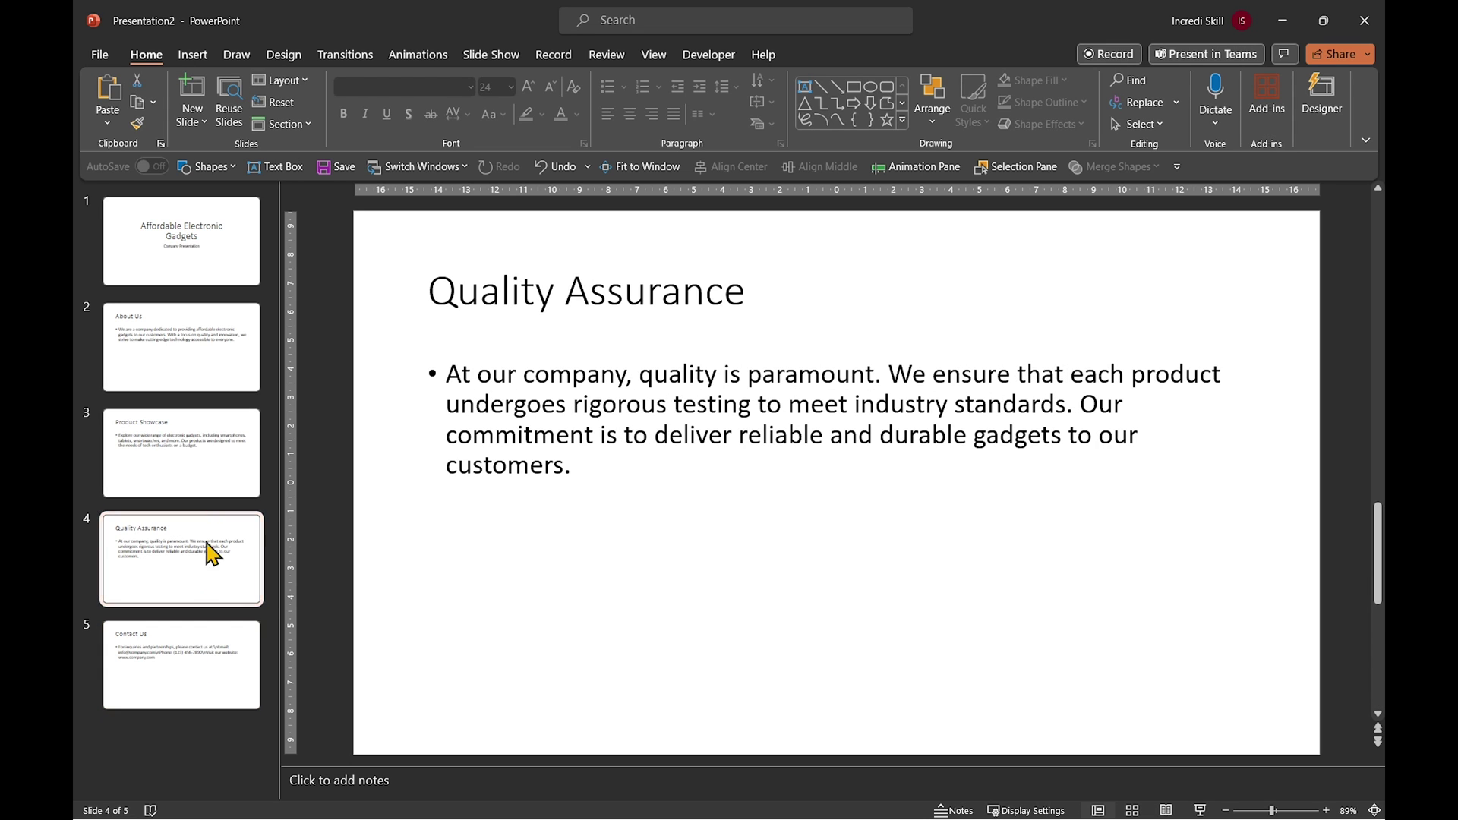
left_click(216, 479)
left_click(223, 373)
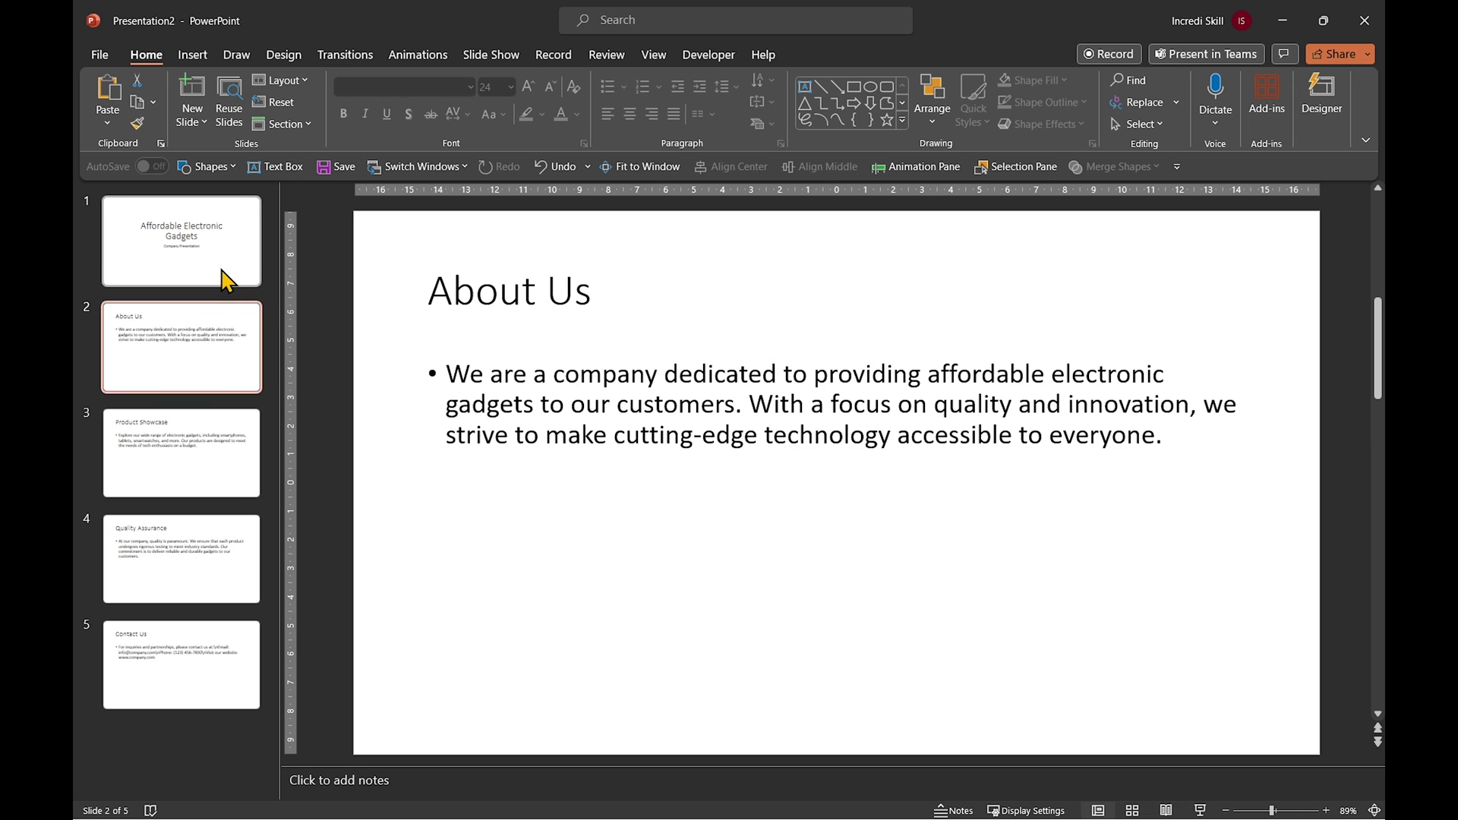